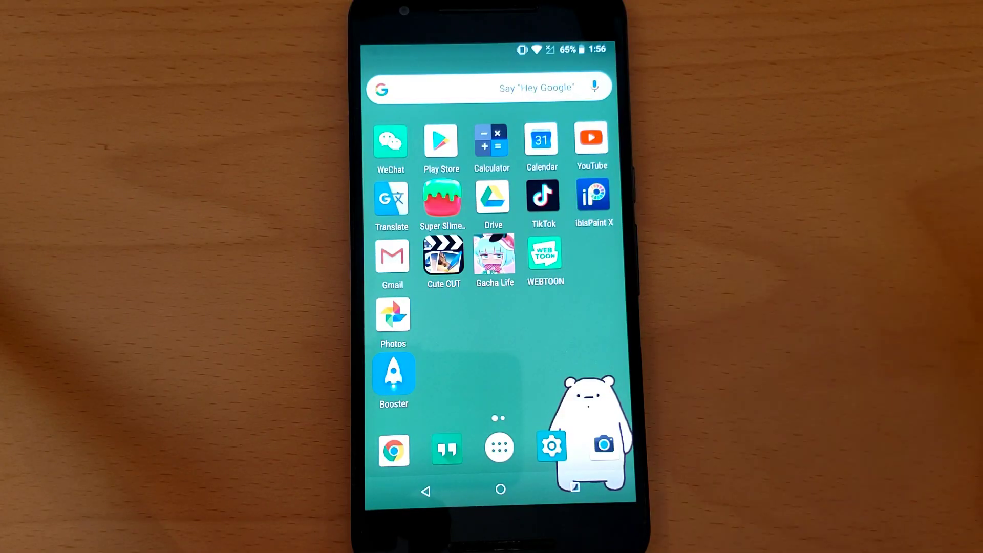
Search the Play Store for 'iv cam' and install the iVCam Webcam app.
{"action": "left_click", "coordinate": [440, 140]}
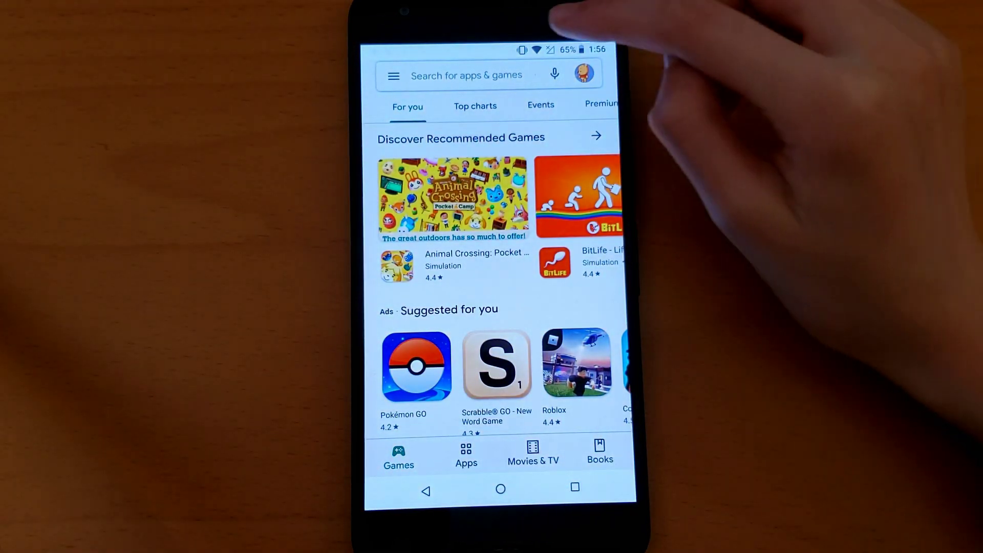
{"action": "left_click", "coordinate": [466, 76]}
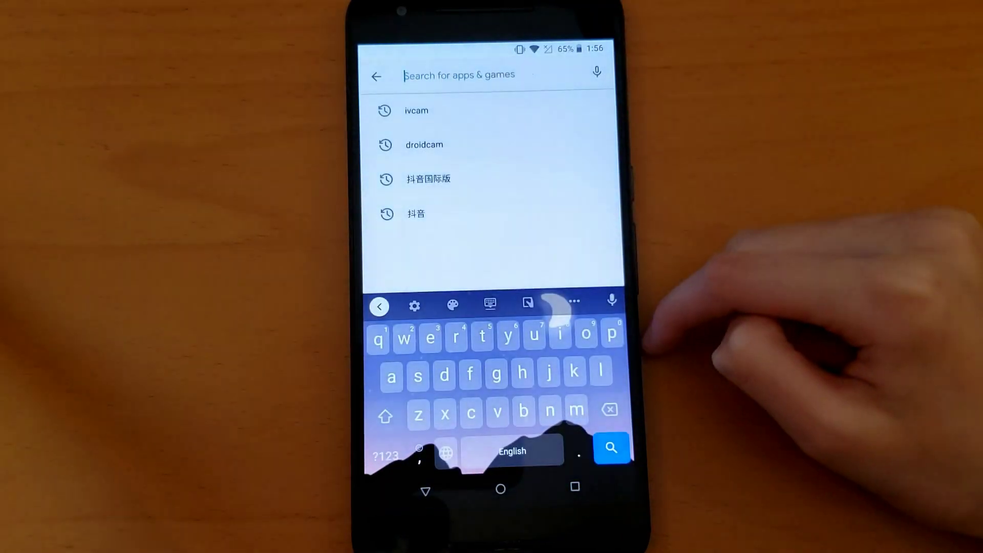
{"action": "type", "text": "iv"}
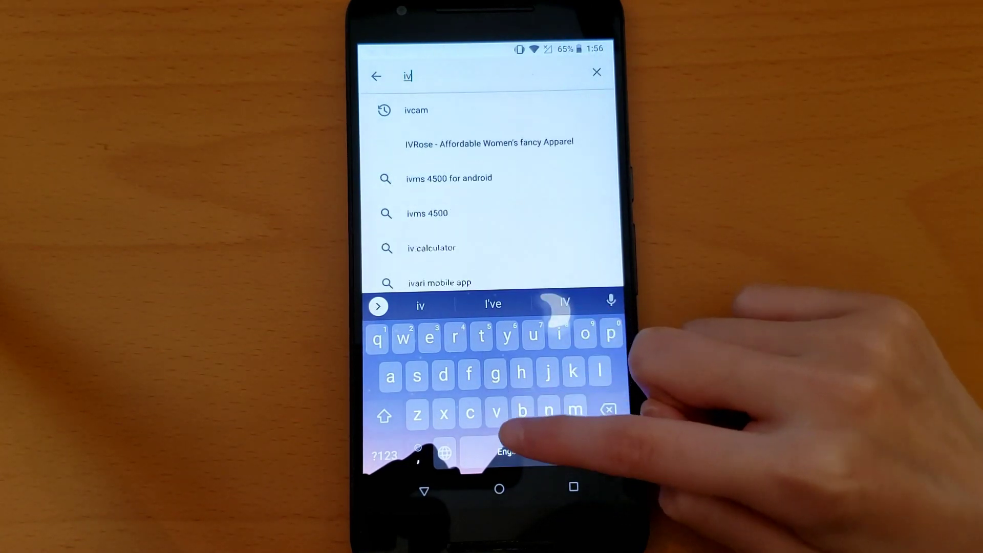
{"action": "type", "text": " cam"}
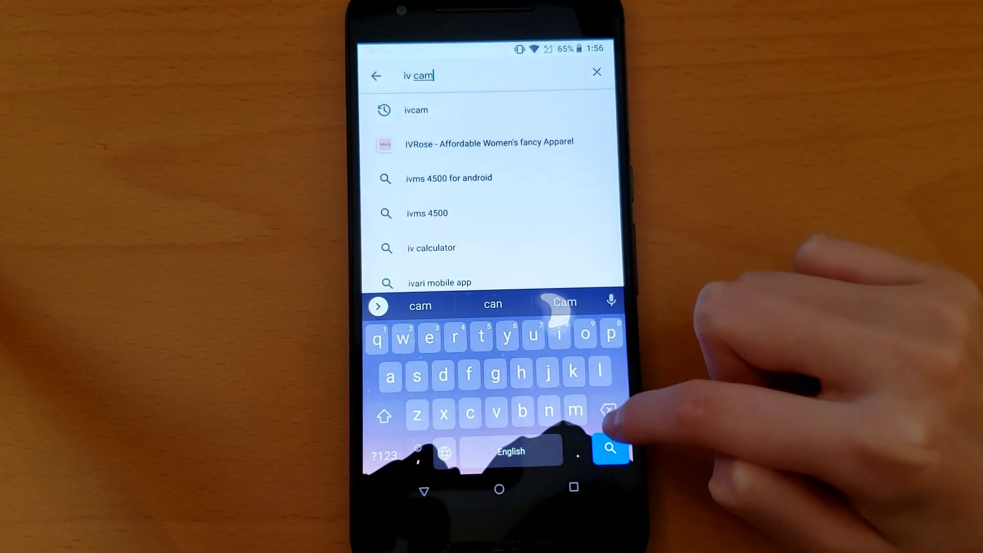
{"action": "key", "text": "Return"}
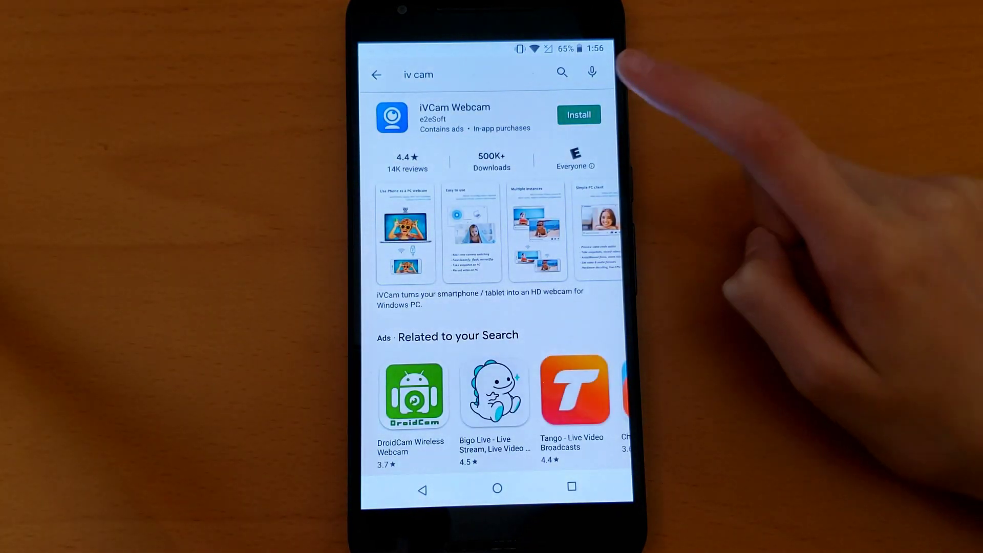
{"action": "left_click", "coordinate": [576, 115]}
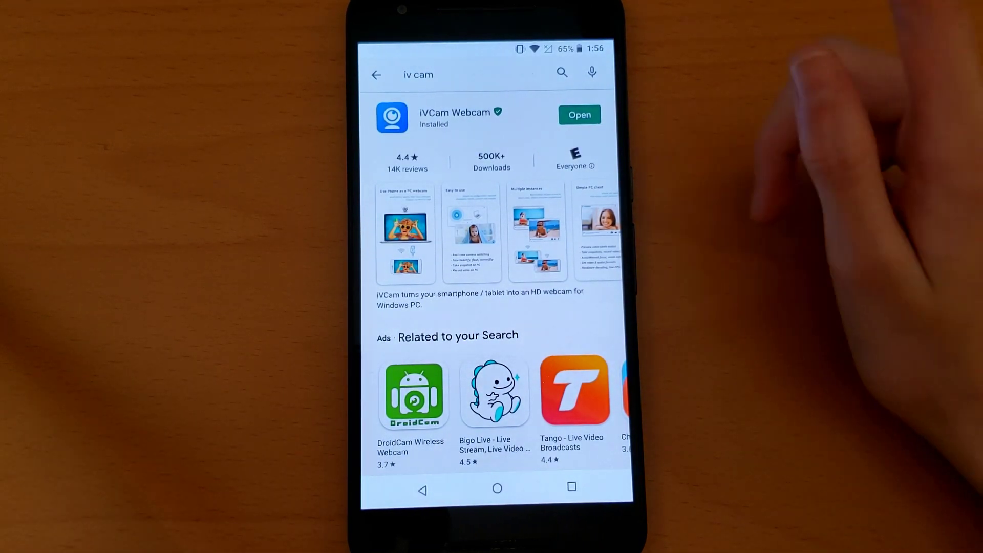
Launch iVCam on the phone and allow camera, video and audio recording permissions.
{"action": "left_click", "coordinate": [576, 115]}
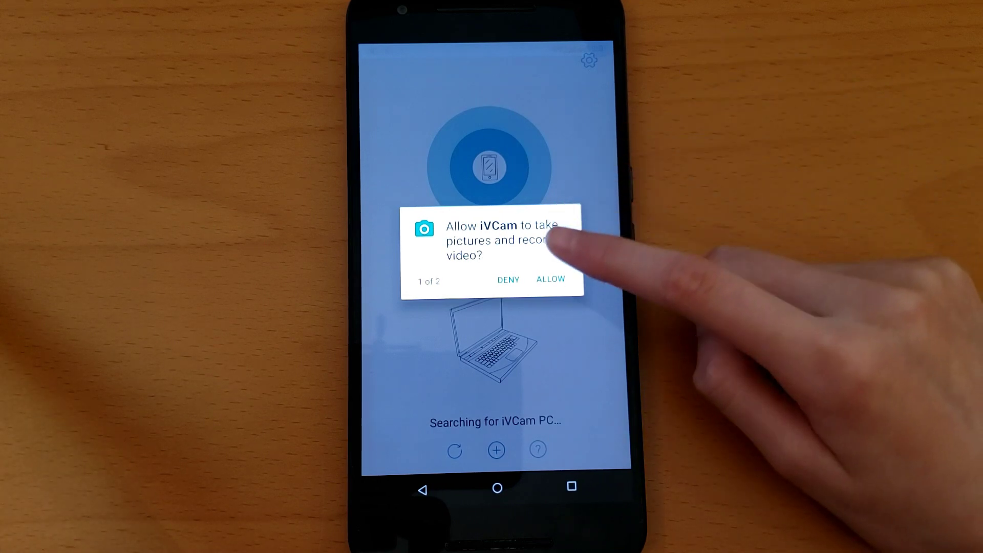
{"action": "left_click", "coordinate": [550, 279]}
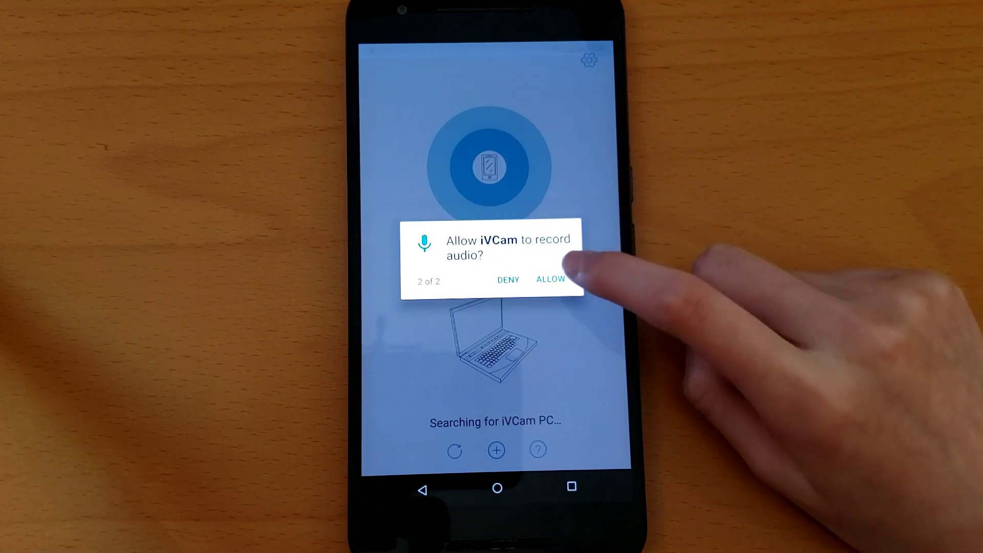
{"action": "left_click", "coordinate": [547, 280]}
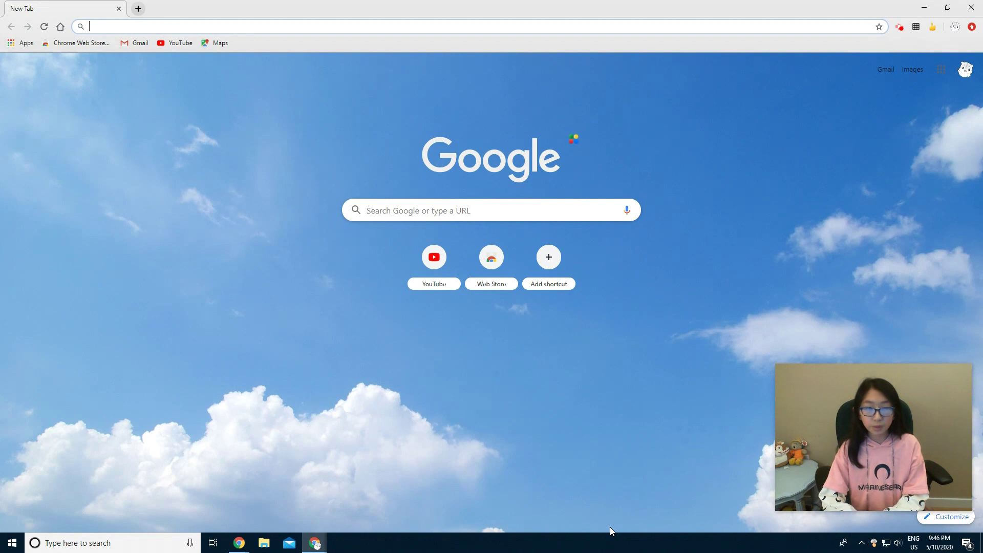
Google 'ivcam', correcting the 'ivcan' typo, and open the E2ESOFT iVCam page.
{"action": "type", "text": "ivcan"}
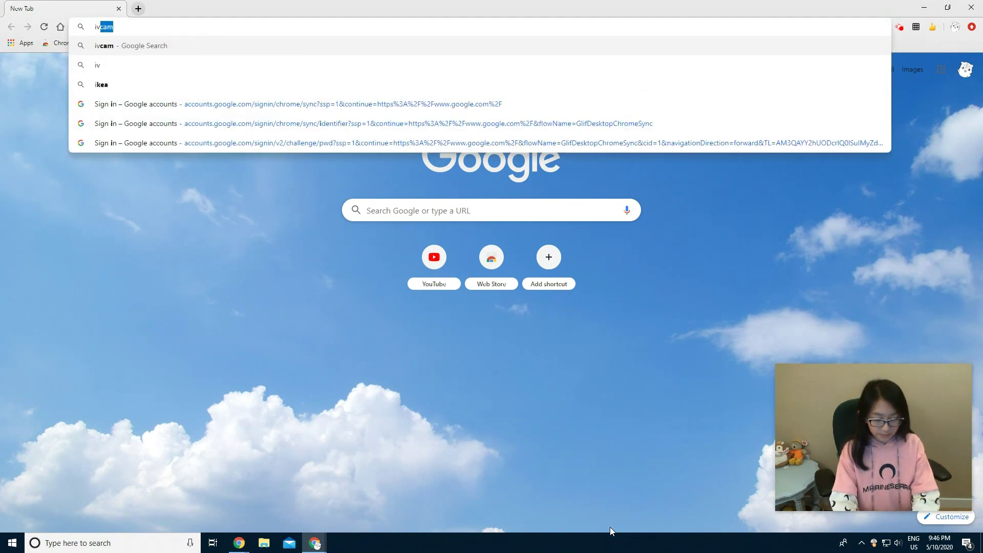
{"action": "key", "text": "Return"}
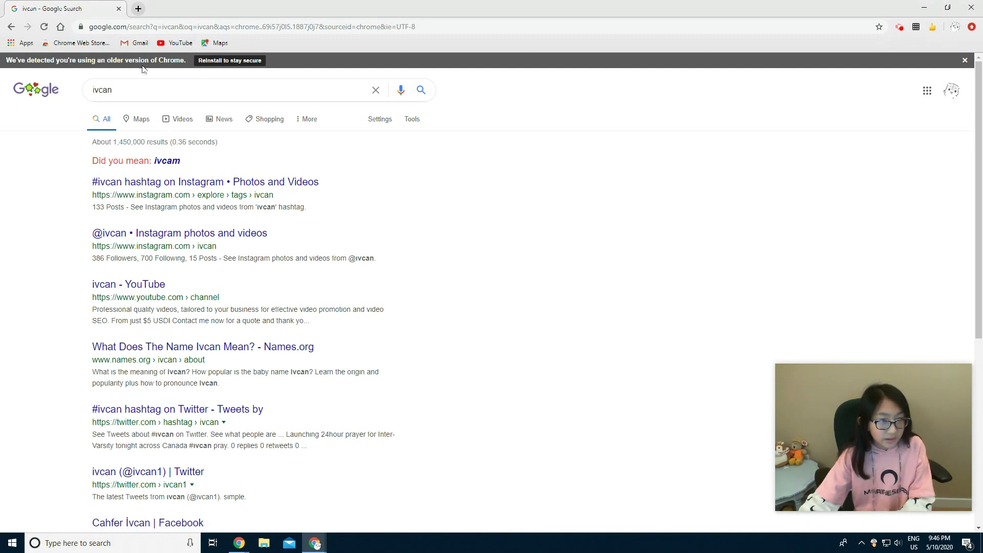
{"action": "left_click", "coordinate": [122, 87]}
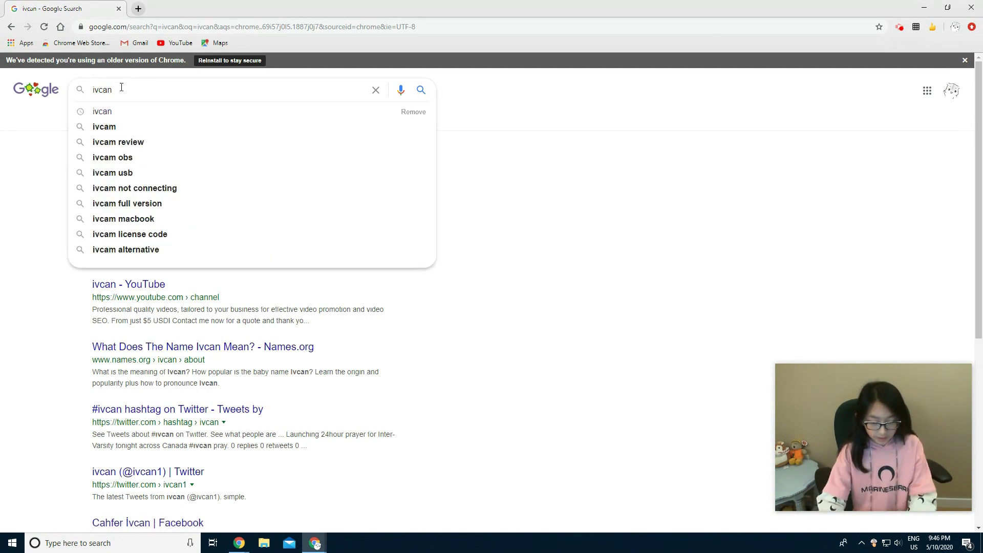
{"action": "key", "text": "BackSpace"}
{"action": "type", "text": "m"}
{"action": "key", "text": "Return"}
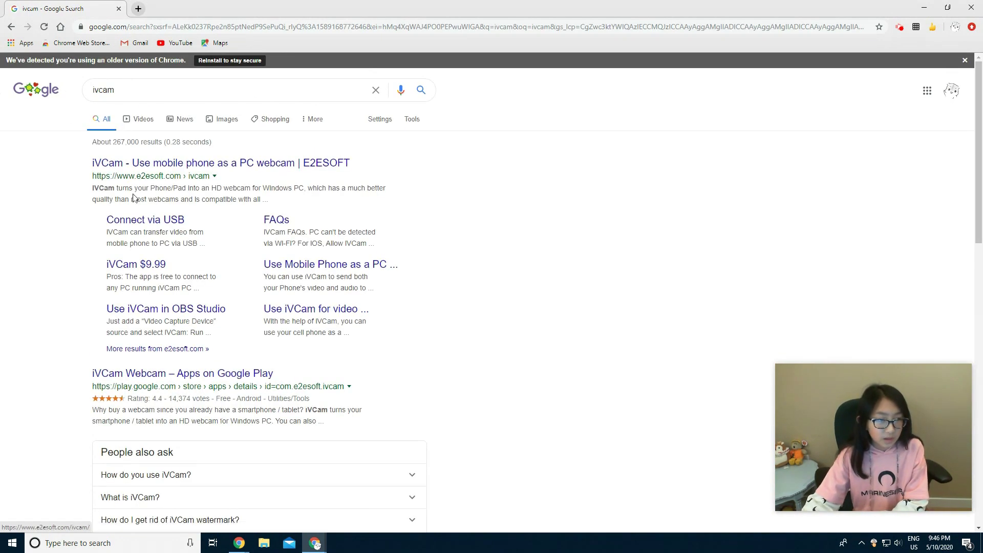
{"action": "left_click", "coordinate": [193, 163]}
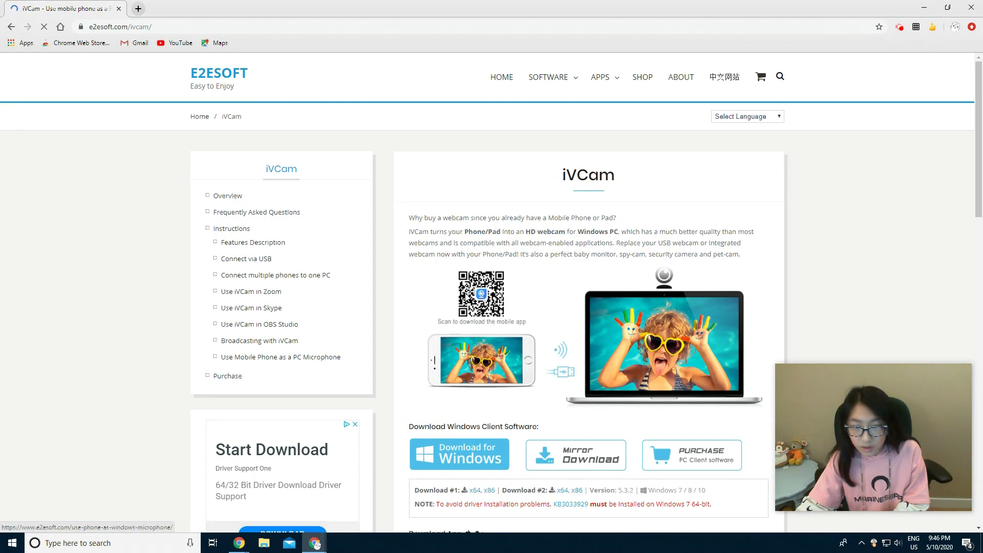
Download the iVCam Windows client from E2ESOFT and run the downloaded installer.
{"action": "scroll", "coordinate": [285, 366], "scroll_direction": "down", "scroll_amount": 2}
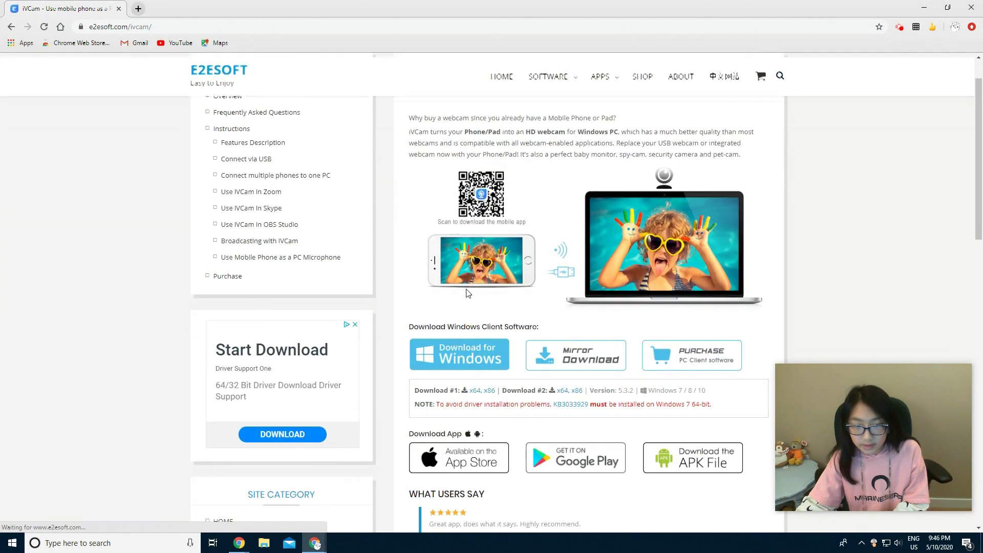
{"action": "left_click", "coordinate": [475, 361]}
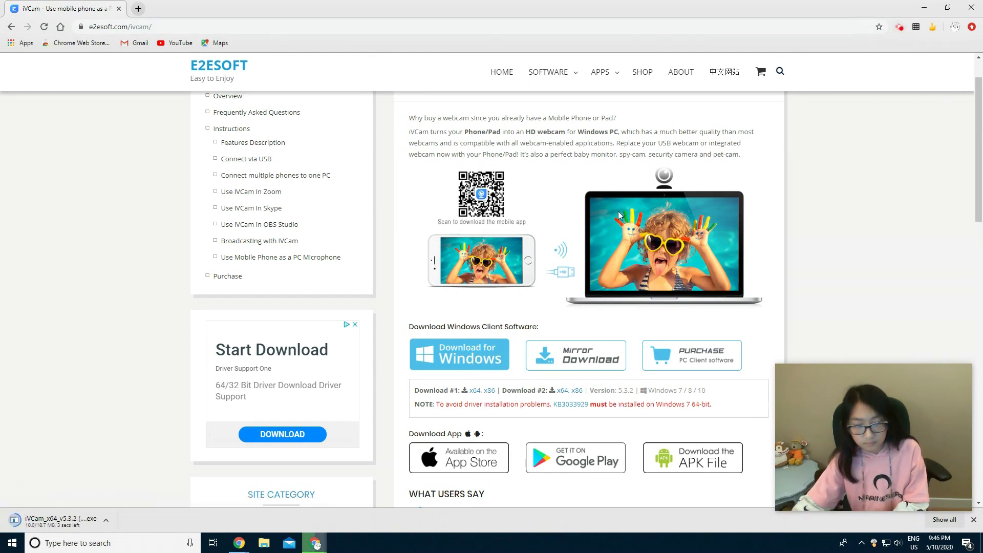
{"action": "left_click", "coordinate": [57, 527]}
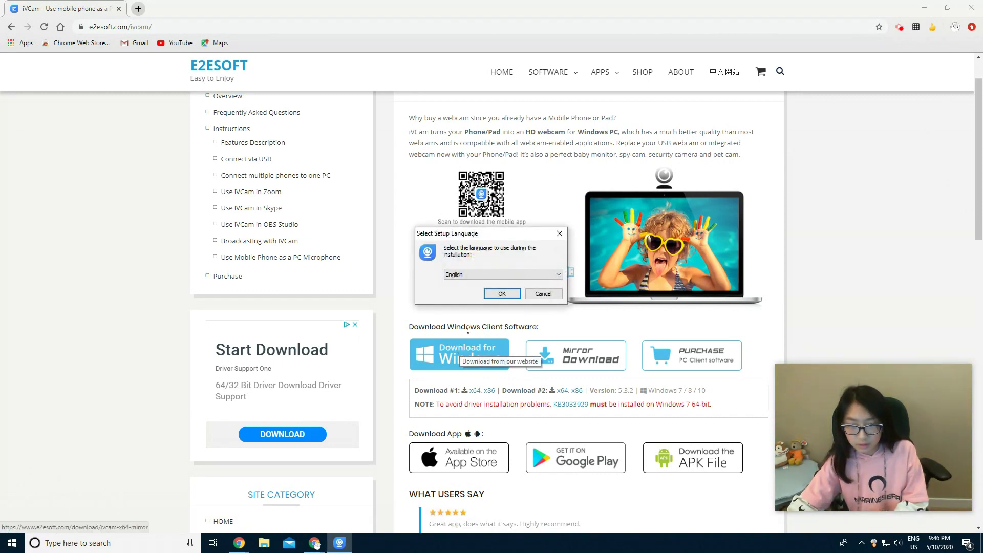
Install iVCam in English with default folders and launch it when setup finishes.
{"action": "left_click", "coordinate": [514, 296]}
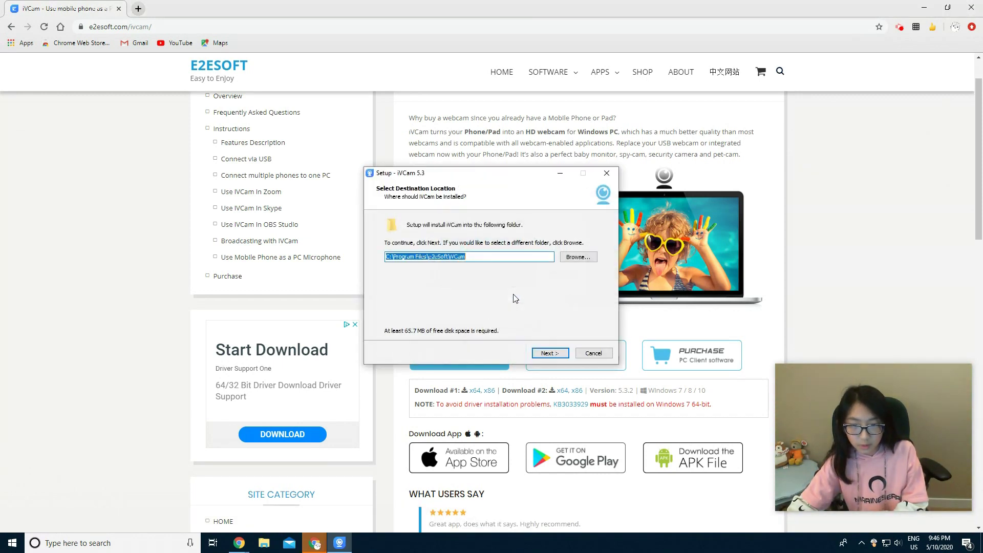
{"action": "left_click", "coordinate": [549, 358]}
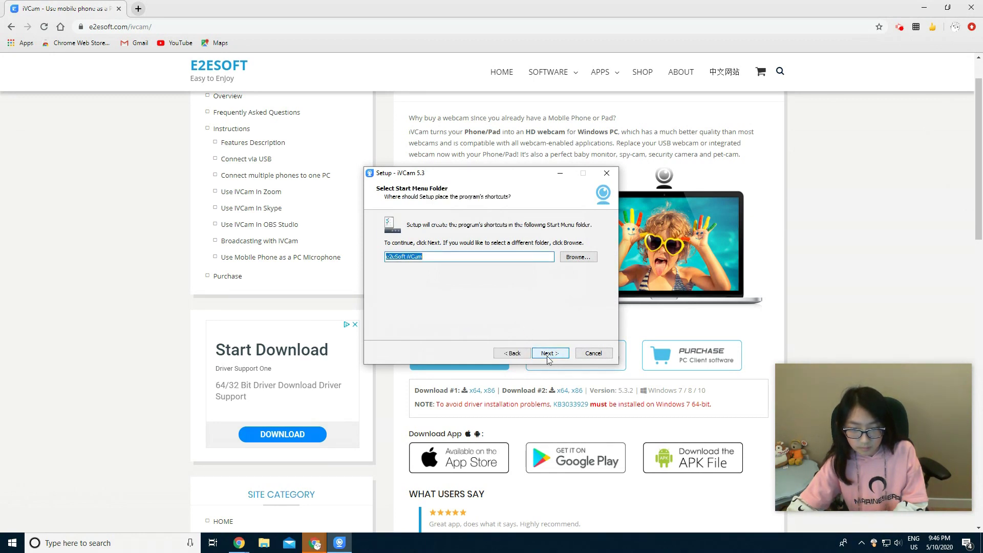
{"action": "left_click", "coordinate": [548, 358]}
{"action": "left_click", "coordinate": [548, 357]}
{"action": "left_click", "coordinate": [548, 354]}
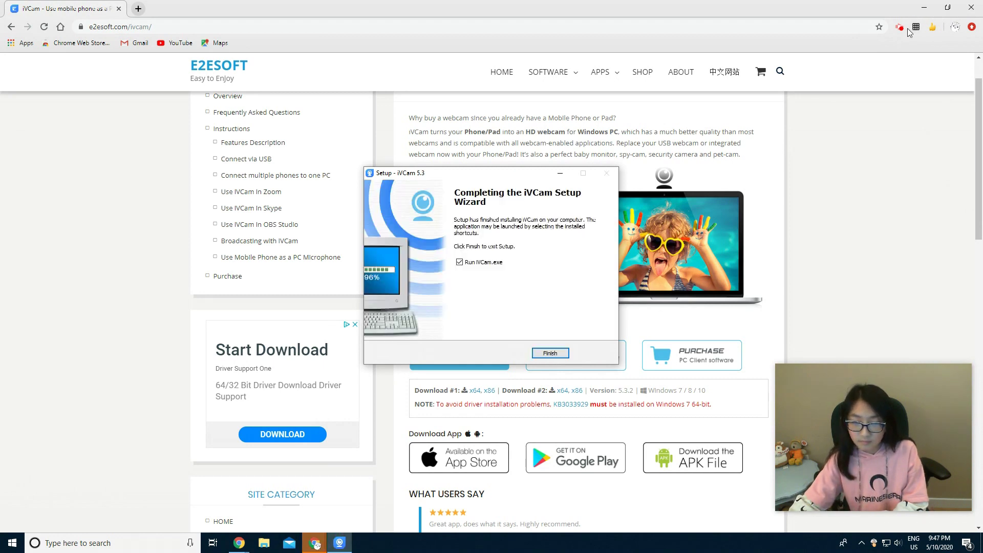
{"action": "left_click", "coordinate": [541, 353]}
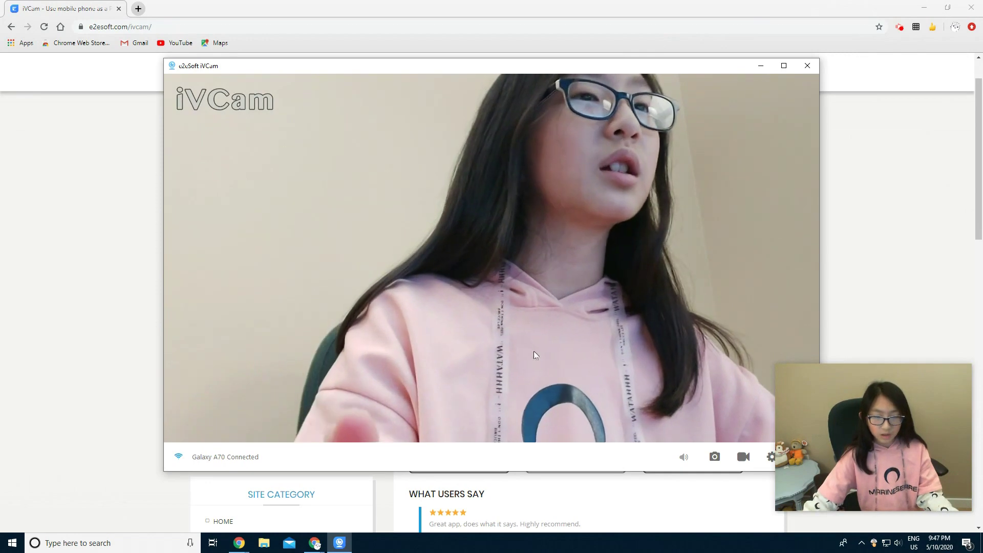
Move the iVCam Galaxy A70 preview aside, bring Chrome forward, and pause the recording.
{"action": "left_click_drag", "start_coordinate": [605, 62], "coordinate": [553, 51]}
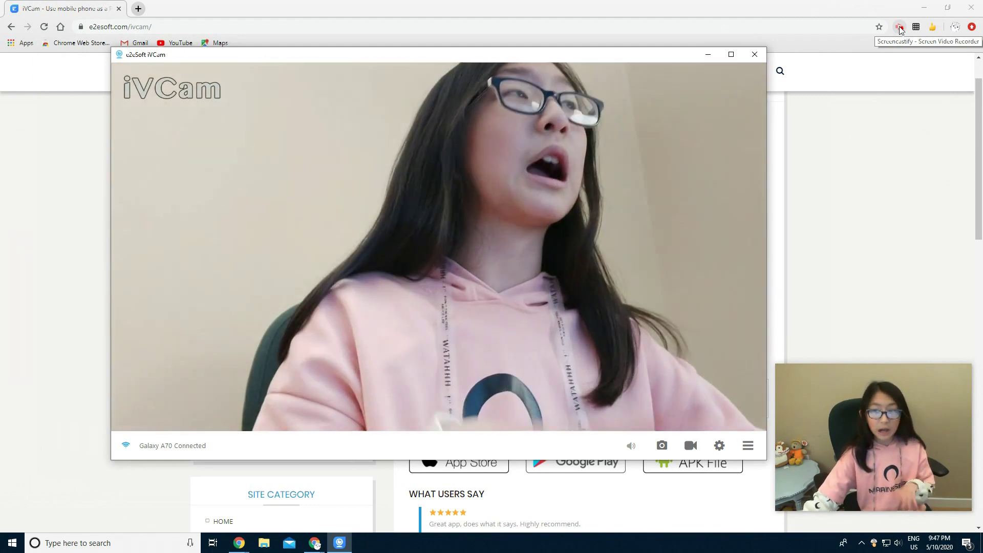
{"action": "left_click", "coordinate": [900, 28]}
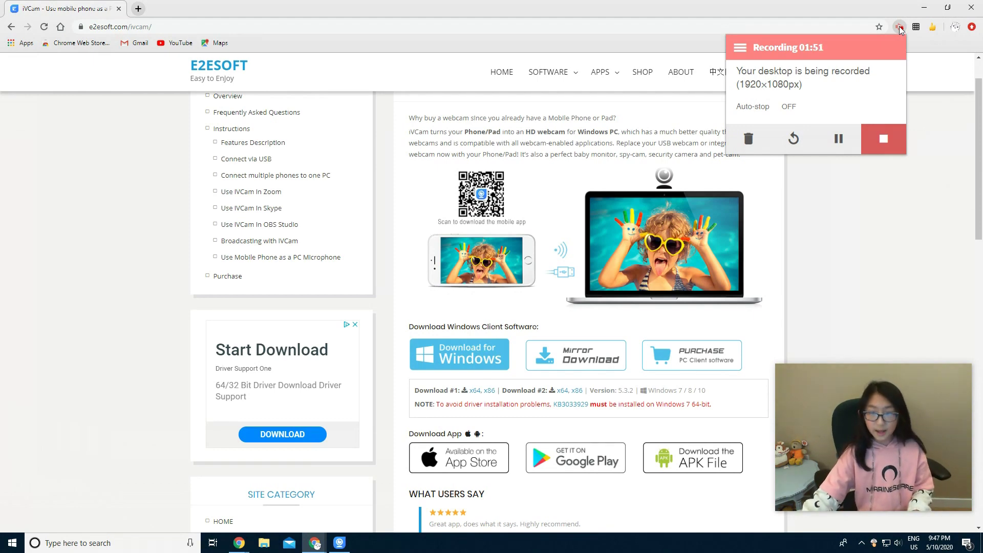
{"action": "left_click", "coordinate": [838, 138]}
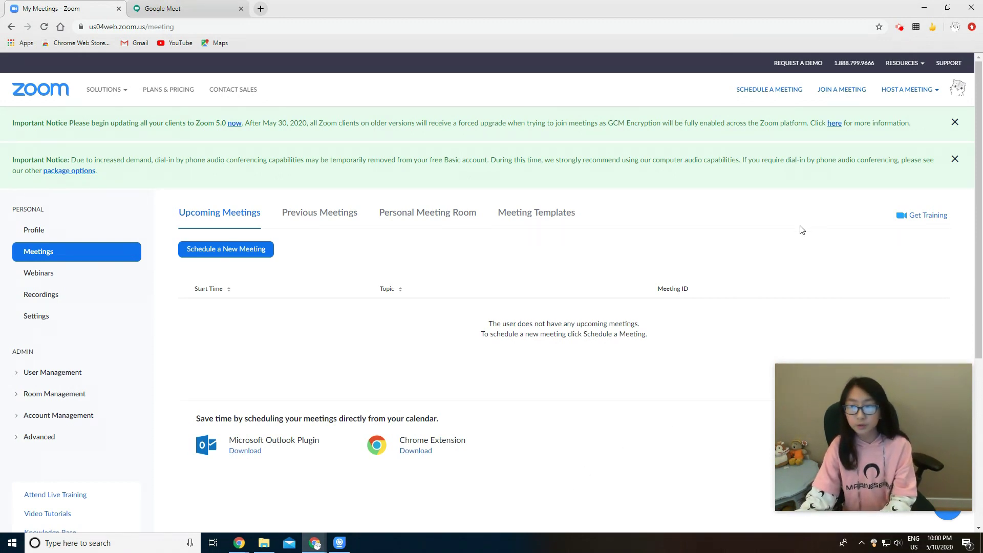
Host a Zoom meeting with video on and open it in the Zoom desktop app.
{"action": "left_click", "coordinate": [890, 96]}
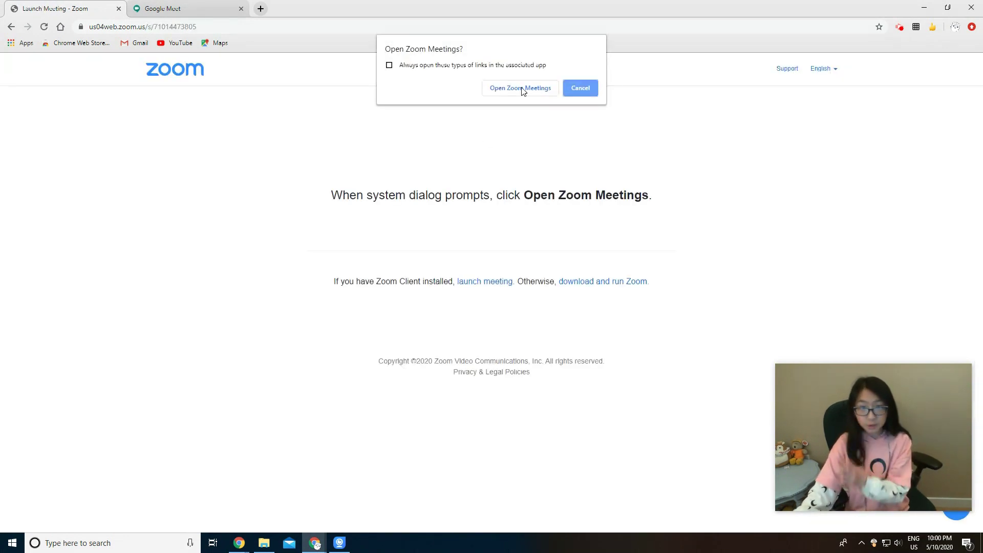
{"action": "left_click", "coordinate": [522, 88]}
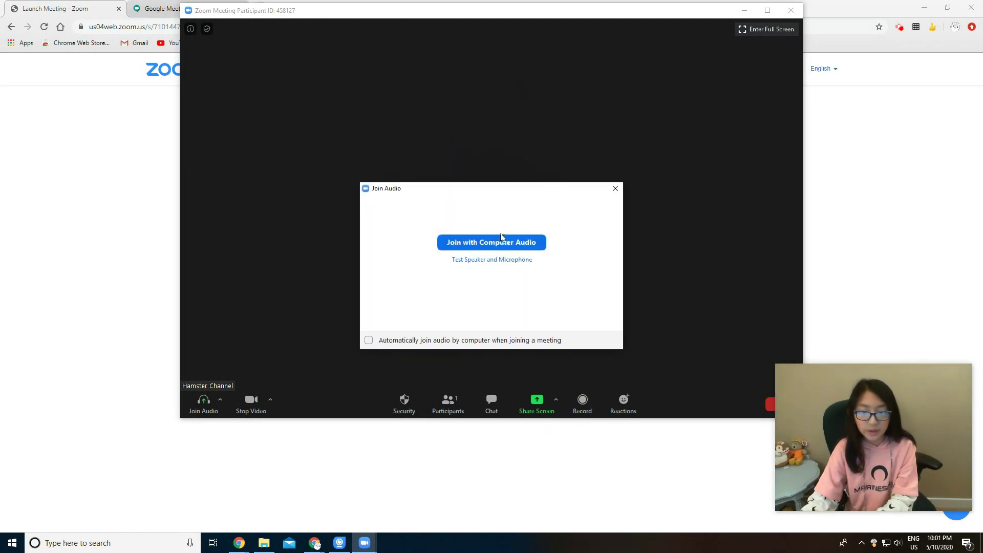
Join the Zoom meeting with computer audio and select e2eSoft iVCam as the camera.
{"action": "left_click", "coordinate": [500, 244]}
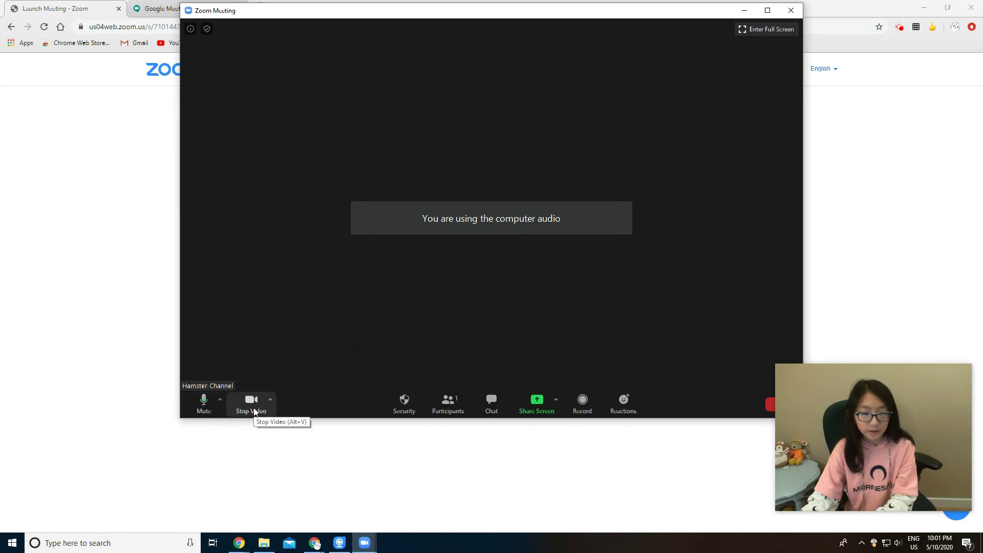
{"action": "left_click", "coordinate": [270, 402]}
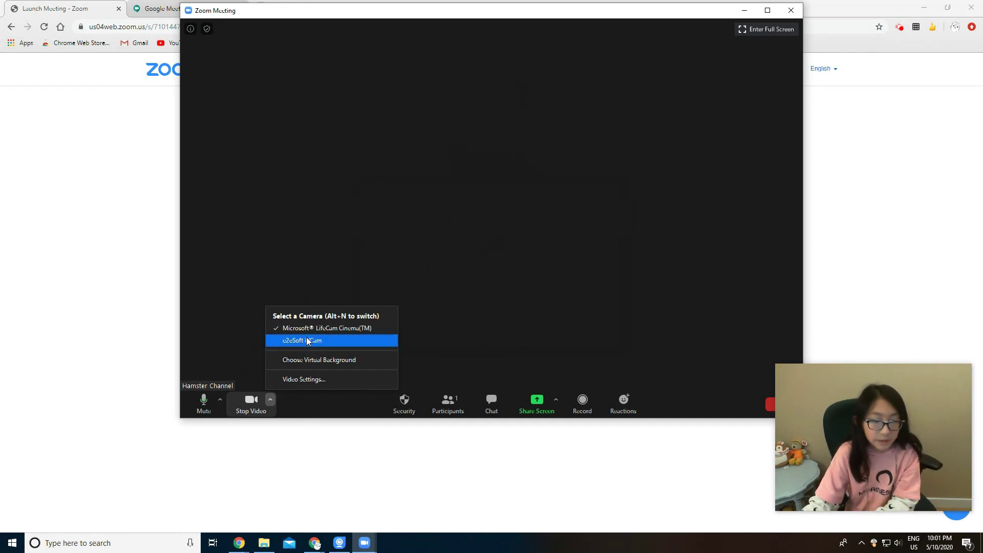
{"action": "left_click", "coordinate": [308, 341]}
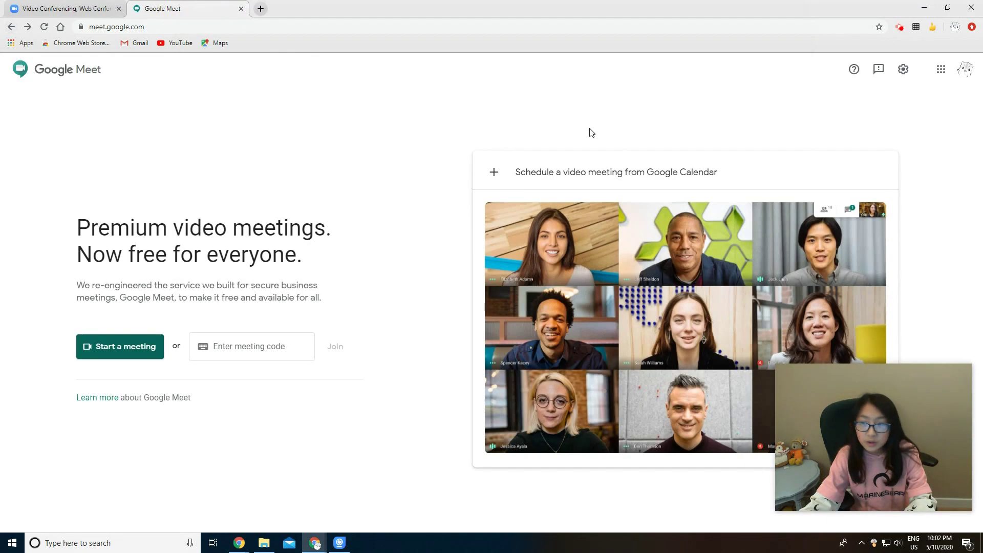
Set e2eSoft IVCam as the Meet camera in Video settings, then start a new meeting.
{"action": "left_click", "coordinate": [903, 68]}
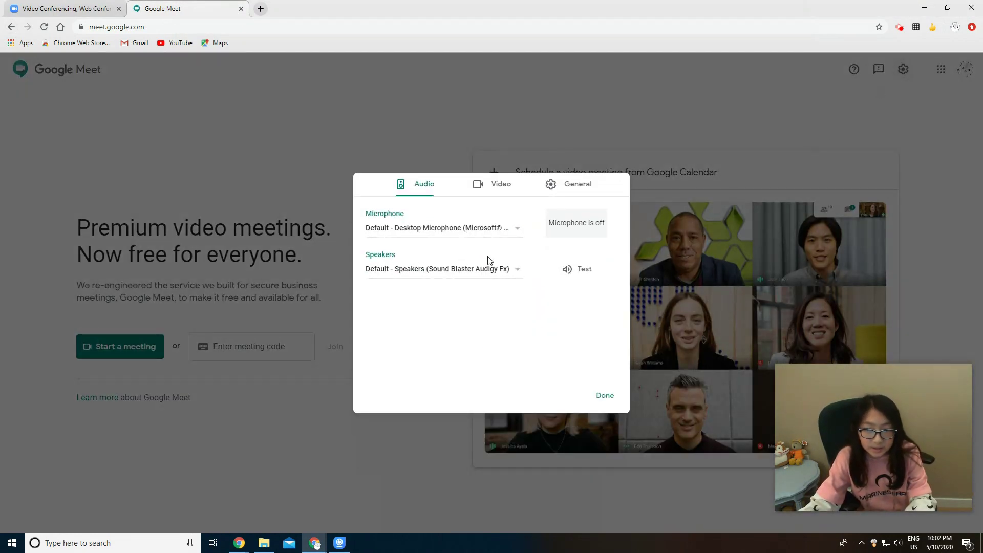
{"action": "left_click", "coordinate": [489, 187]}
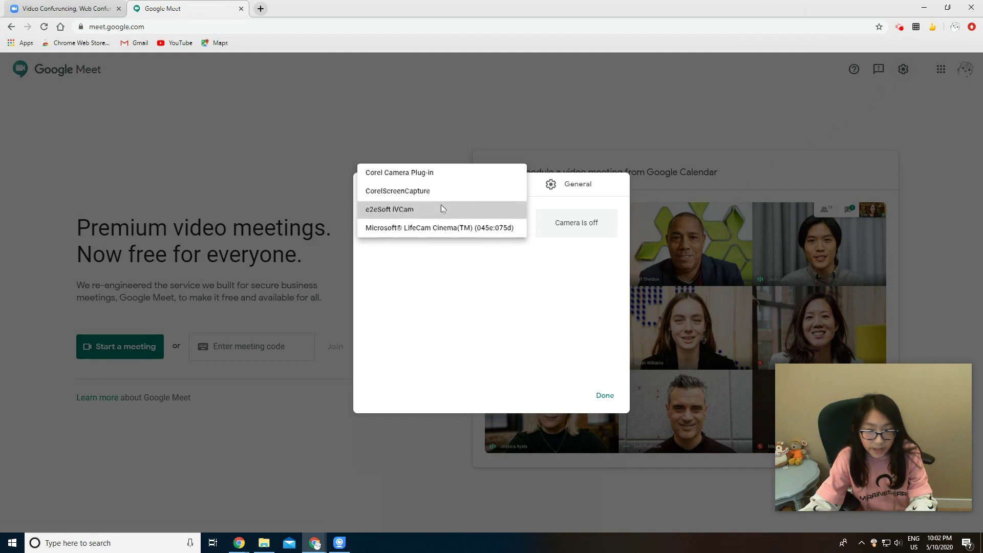
{"action": "left_click", "coordinate": [330, 334]}
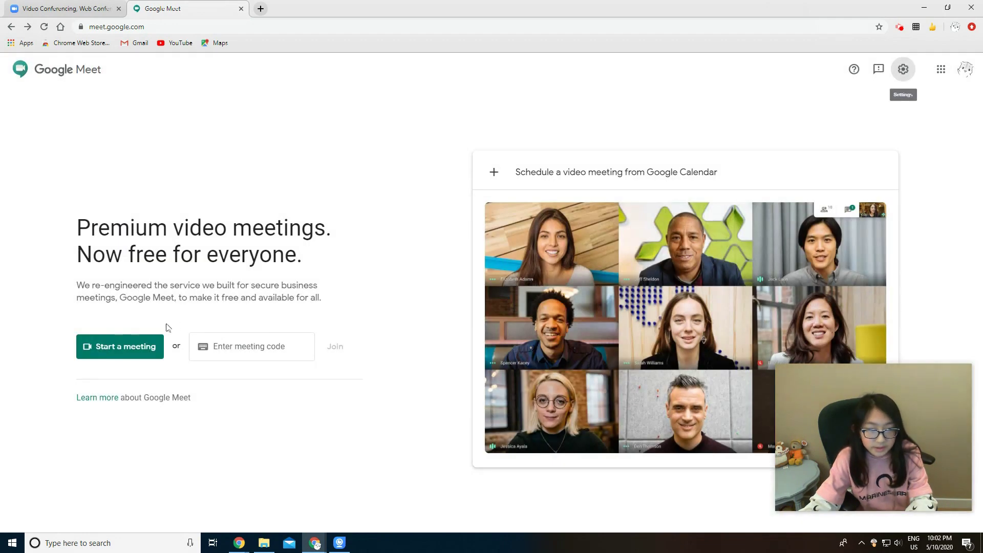
{"action": "left_click", "coordinate": [129, 348]}
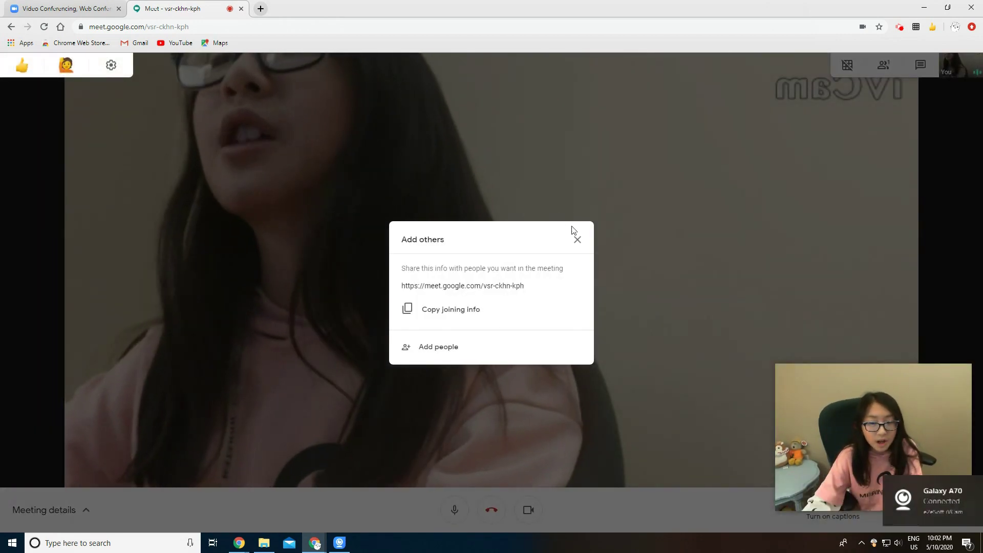
Dismiss the Add others dialog in the Meet call and open the recording controls.
{"action": "left_click", "coordinate": [577, 239]}
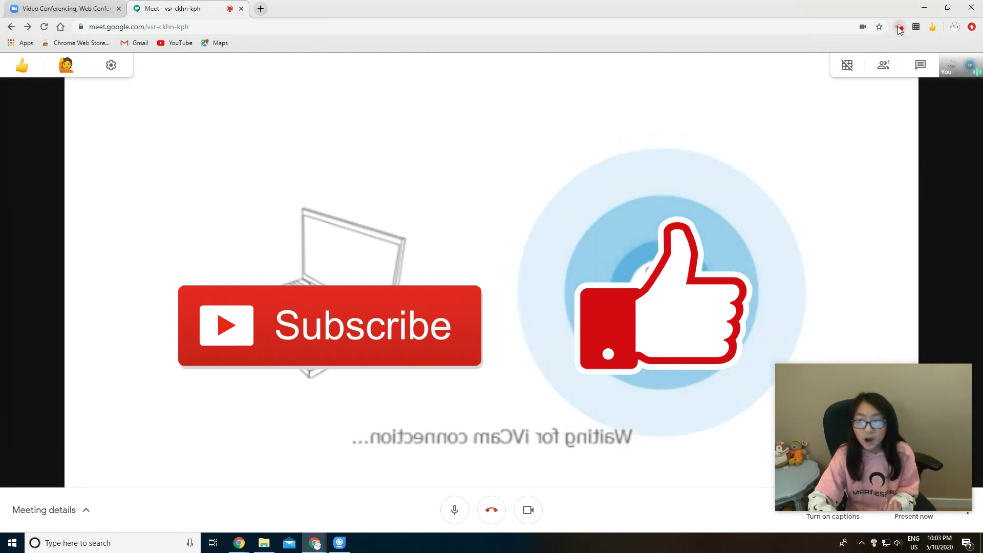
{"action": "left_click", "coordinate": [899, 29]}
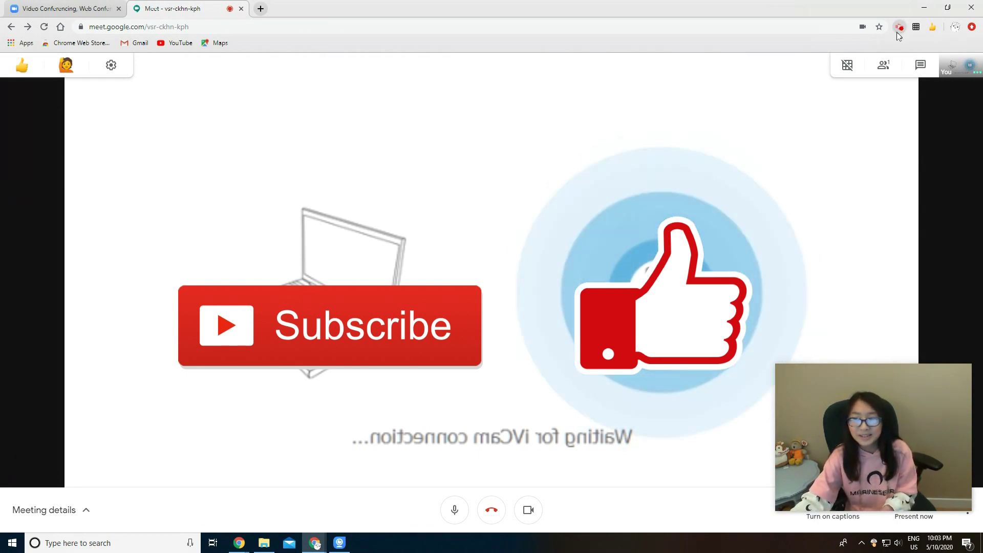